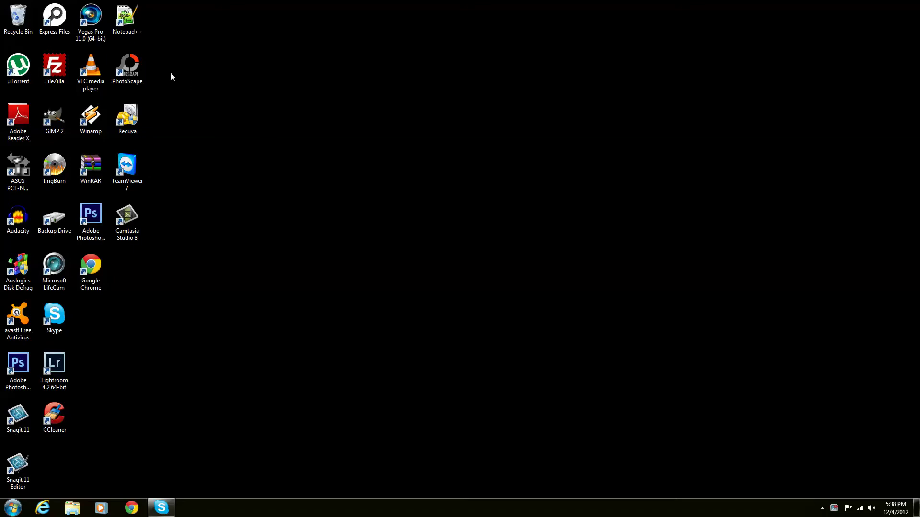
Launch PhotoScape from the desktop and switch to its Editor
{"action": "double_click", "coordinate": [133, 66]}
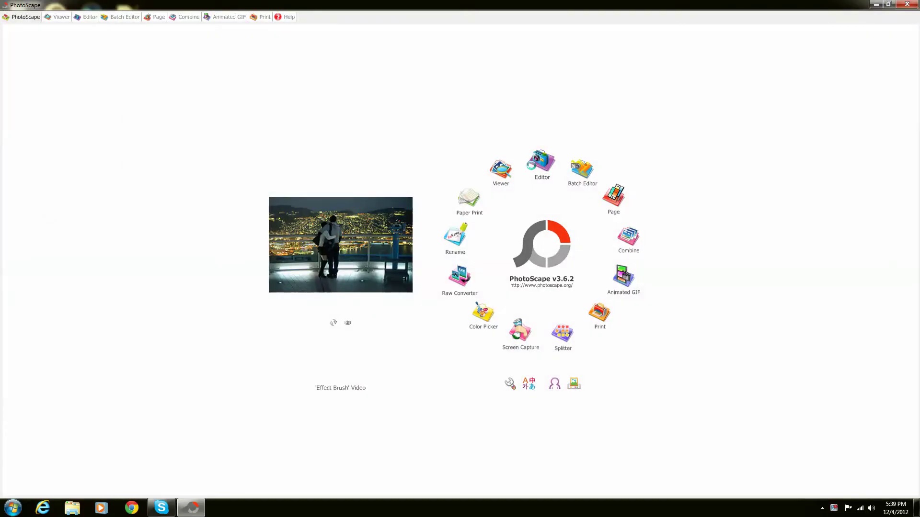
{"action": "left_click", "coordinate": [529, 167]}
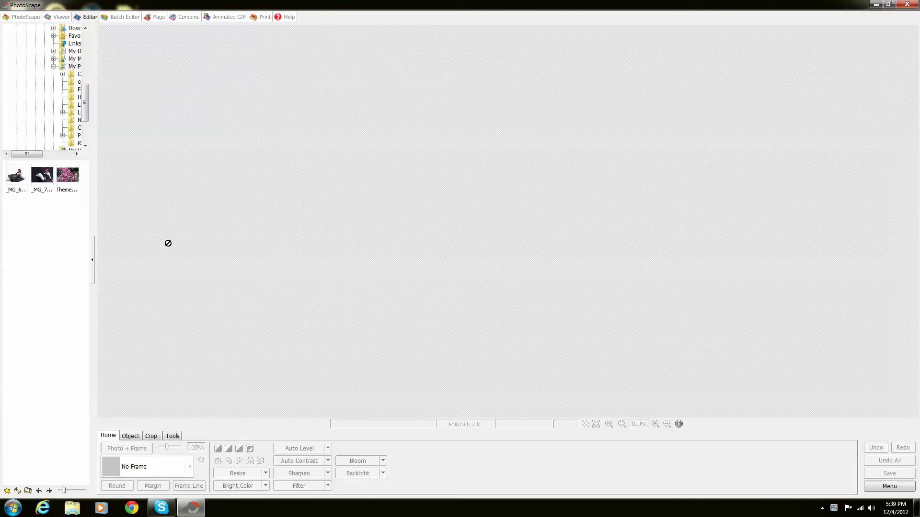
Load the _MG_7089 photo and crop it to almost the whole frame
{"action": "left_click", "coordinate": [39, 186]}
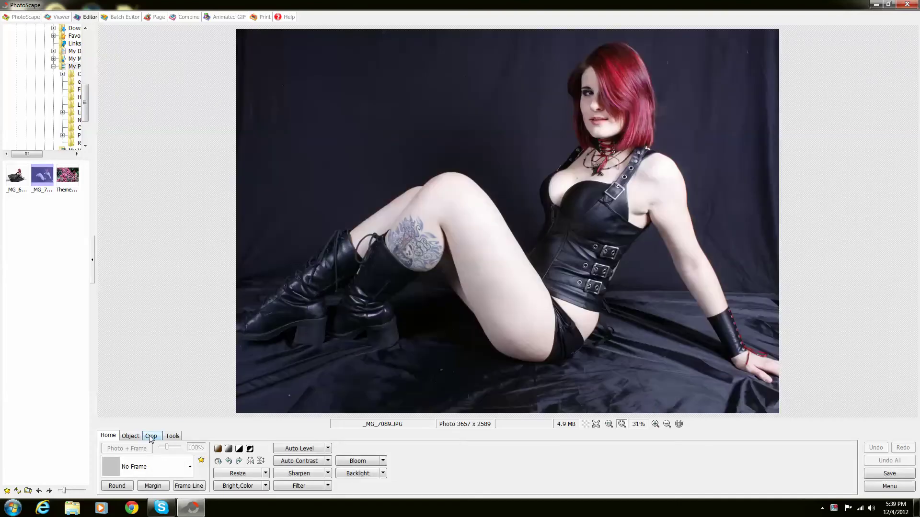
{"action": "left_click", "coordinate": [151, 437]}
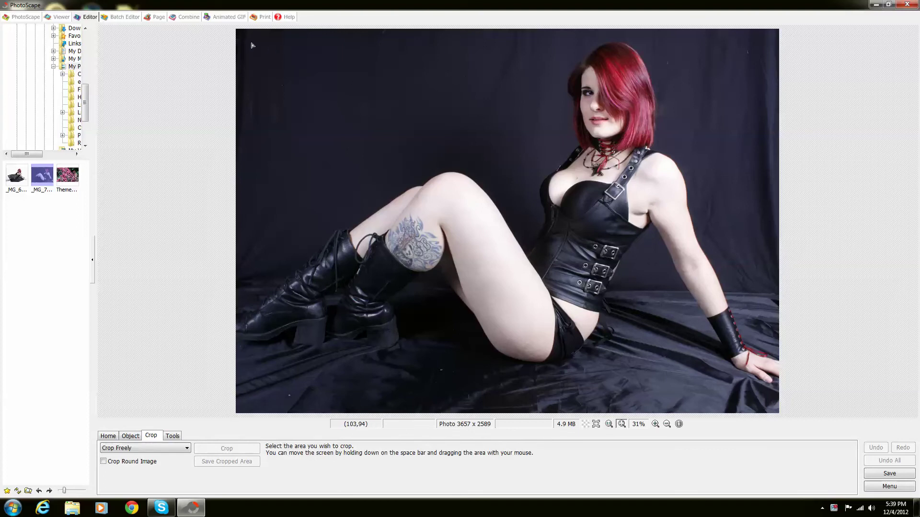
{"action": "left_click_drag", "start_coordinate": [248, 35], "coordinate": [781, 409]}
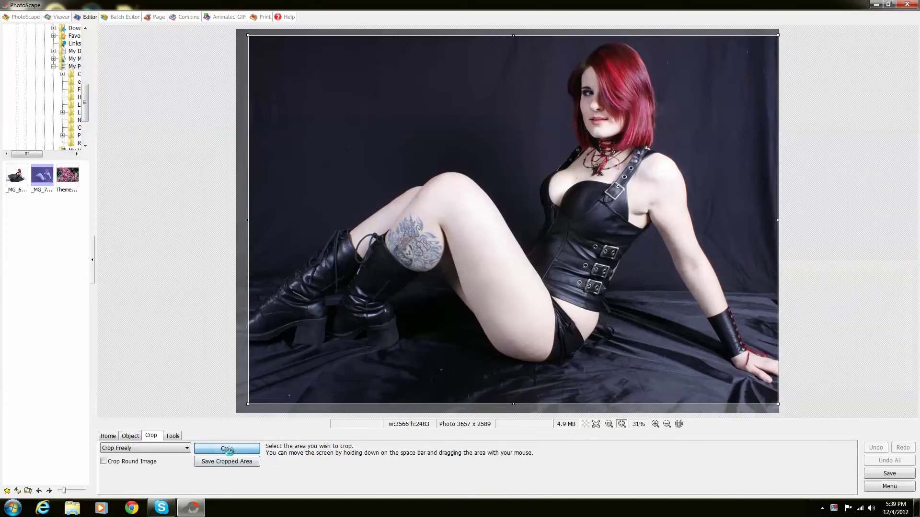
{"action": "left_click", "coordinate": [227, 450]}
Crop further to the thigh and torso, then the knee, and restore the original with Undo All
{"action": "left_click_drag", "start_coordinate": [364, 111], "coordinate": [596, 279]}
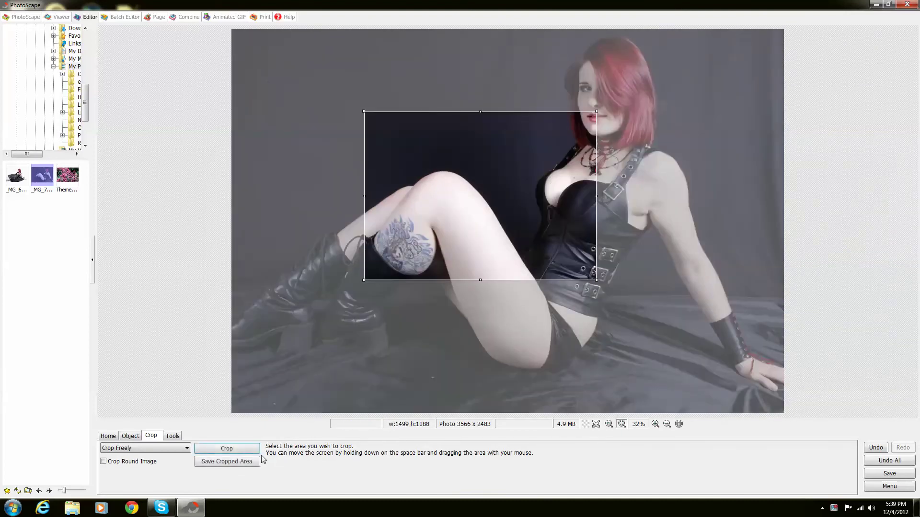
{"action": "left_click", "coordinate": [242, 449]}
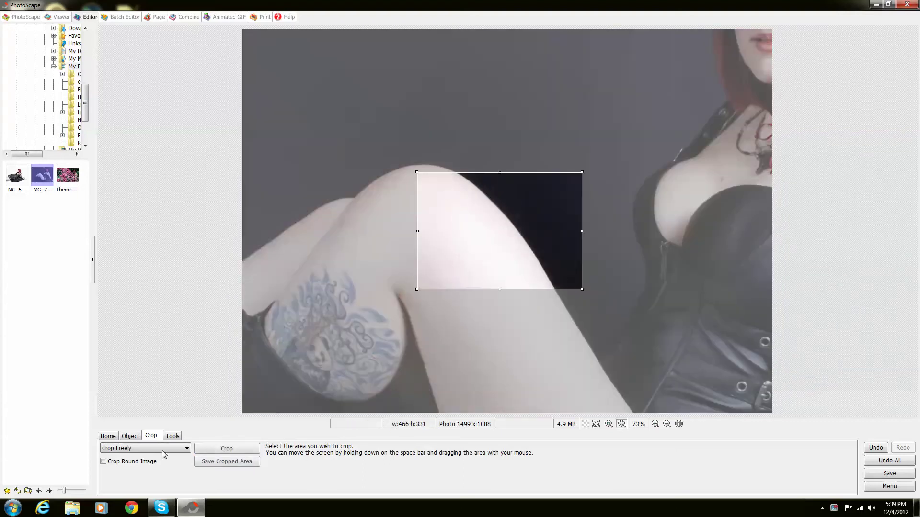
{"action": "left_click", "coordinate": [206, 453]}
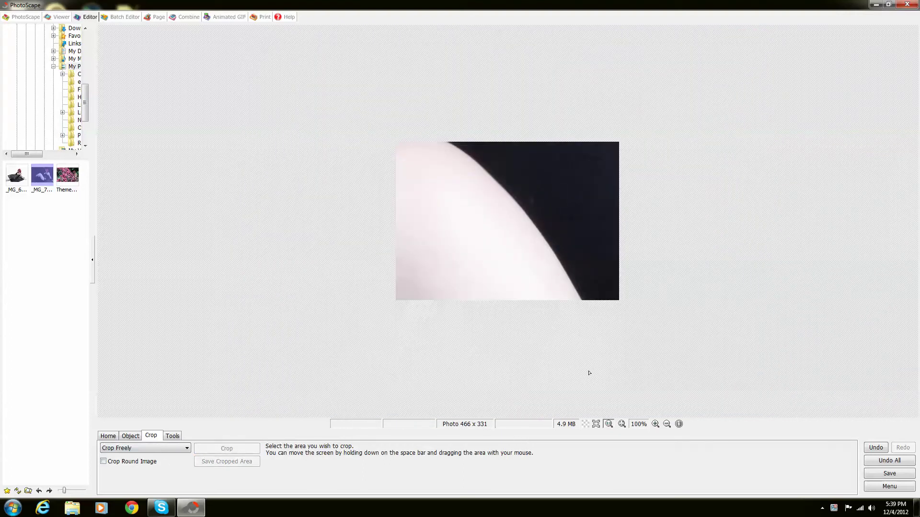
{"action": "left_click", "coordinate": [885, 461]}
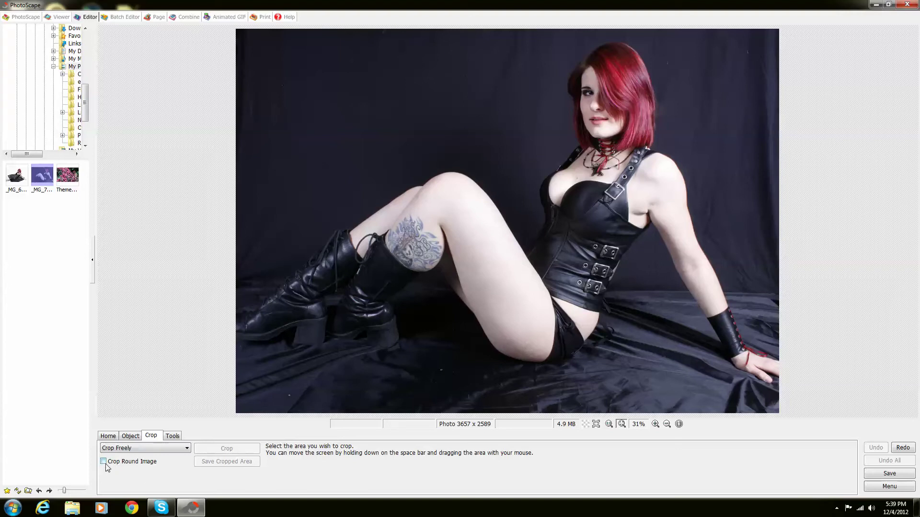
Enable Crop Round Image and crop an oval over the figure's upper body
{"action": "left_click", "coordinate": [103, 462]}
{"action": "left_click_drag", "start_coordinate": [277, 71], "coordinate": [727, 249]}
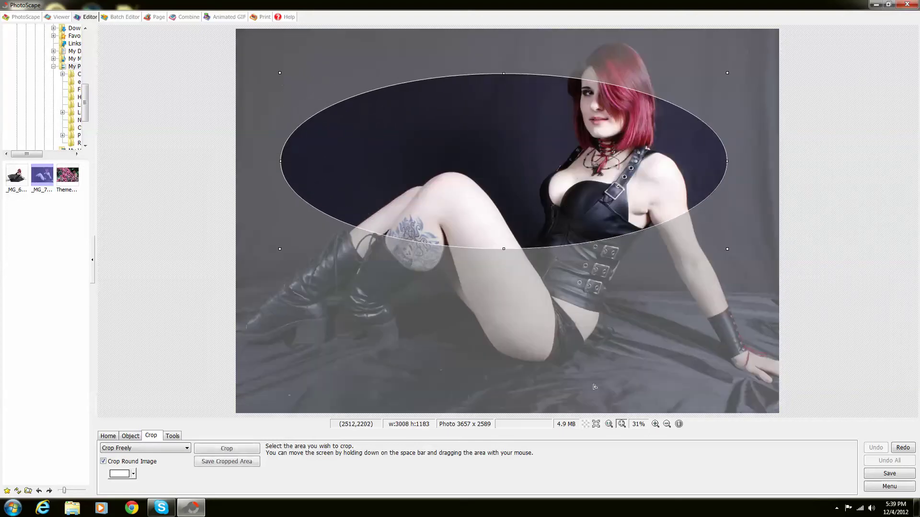
{"action": "left_click", "coordinate": [243, 451]}
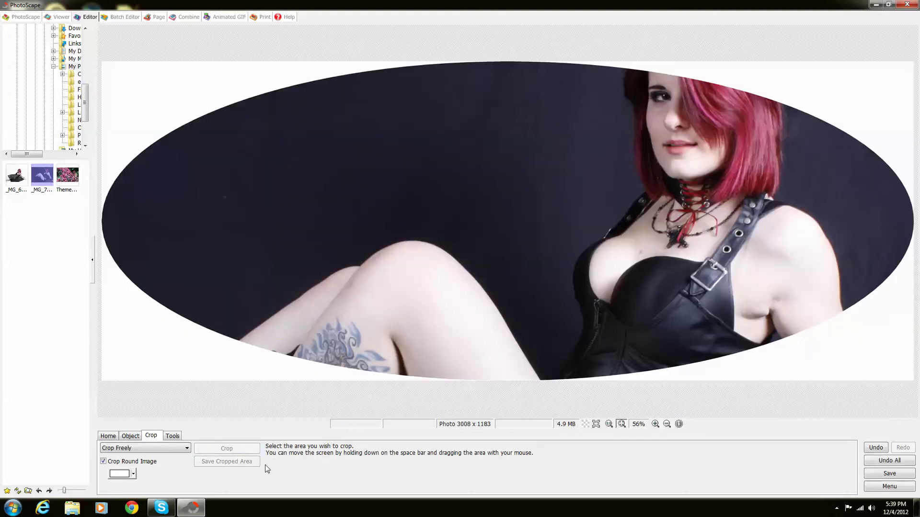
Set the oval surround to black, crop a new oval, then undo back to the original
{"action": "left_click", "coordinate": [133, 476]}
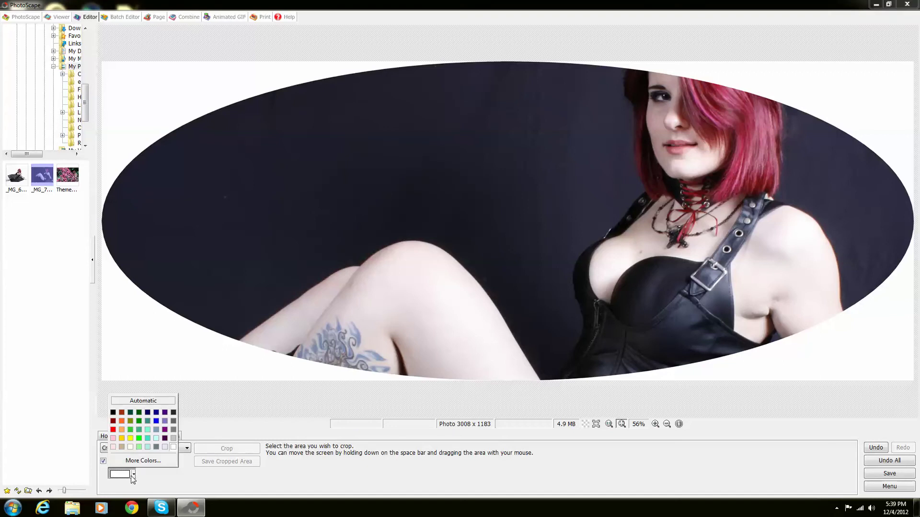
{"action": "left_click", "coordinate": [114, 413]}
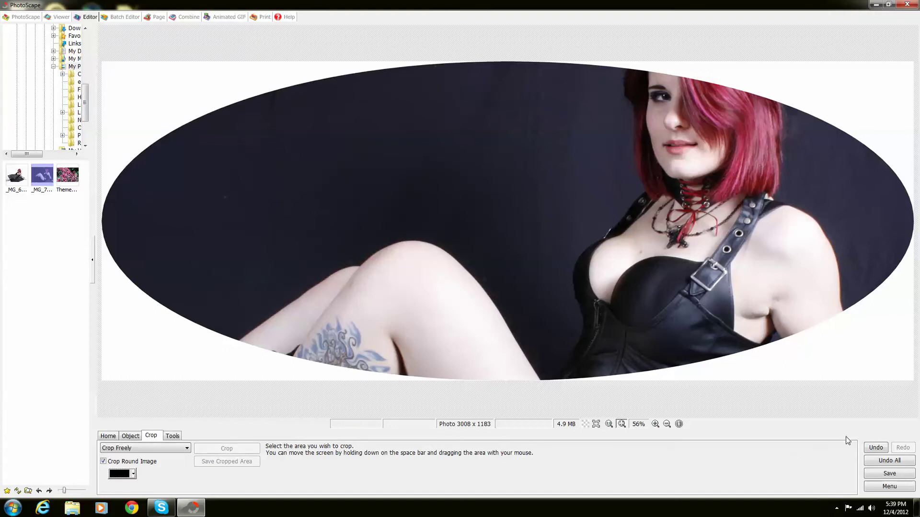
{"action": "left_click", "coordinate": [889, 463]}
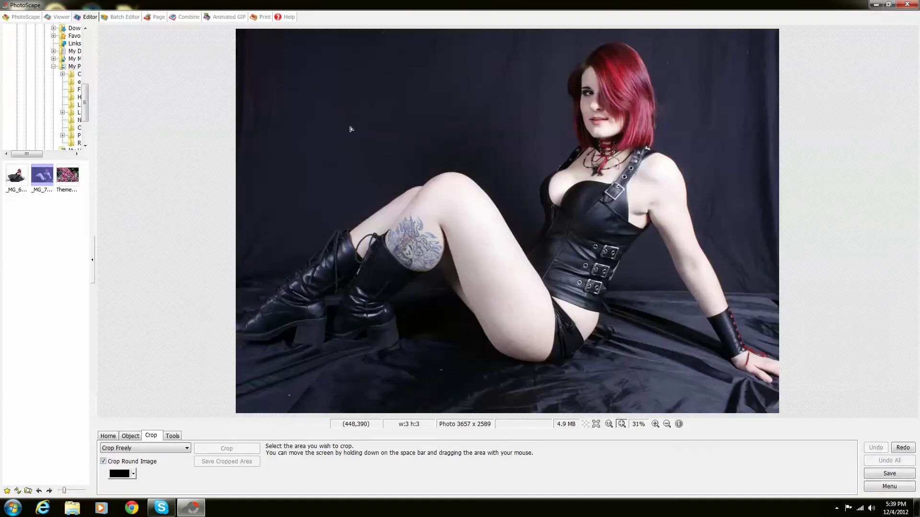
{"action": "left_click_drag", "start_coordinate": [302, 85], "coordinate": [674, 264]}
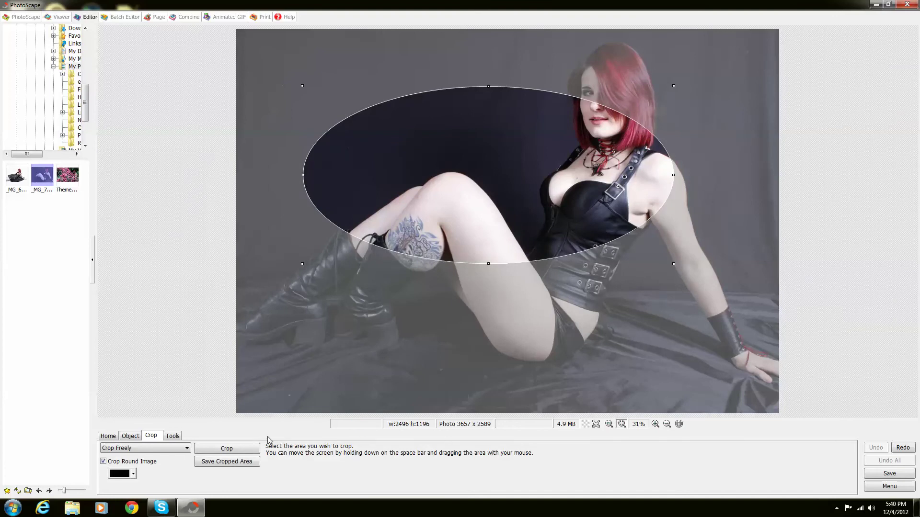
{"action": "left_click", "coordinate": [234, 449]}
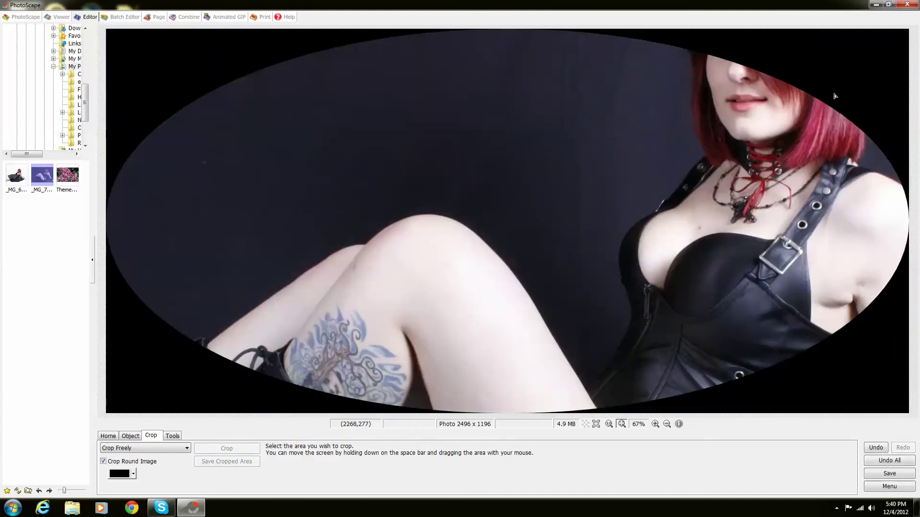
{"action": "left_click", "coordinate": [888, 462]}
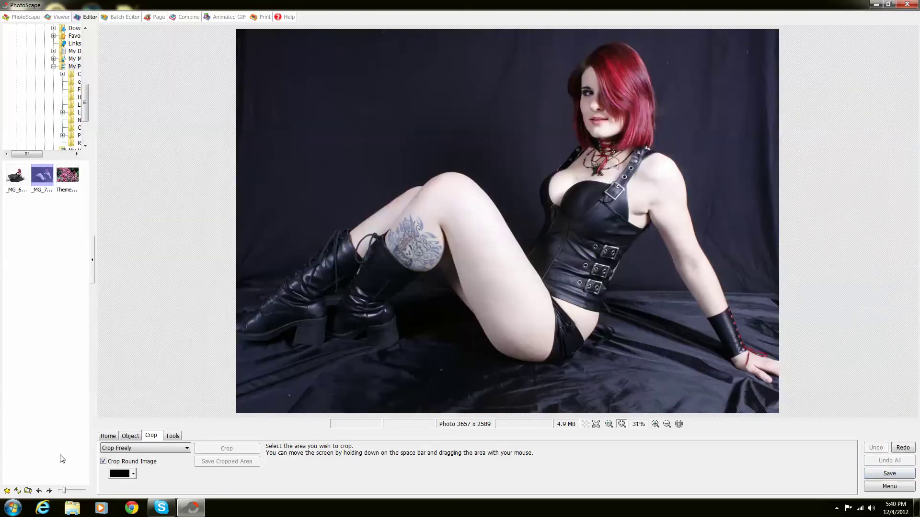
Turn off round cropping, crop a small 2:3 area of the background, then revert all edits
{"action": "left_click", "coordinate": [104, 461]}
{"action": "left_click", "coordinate": [186, 449]}
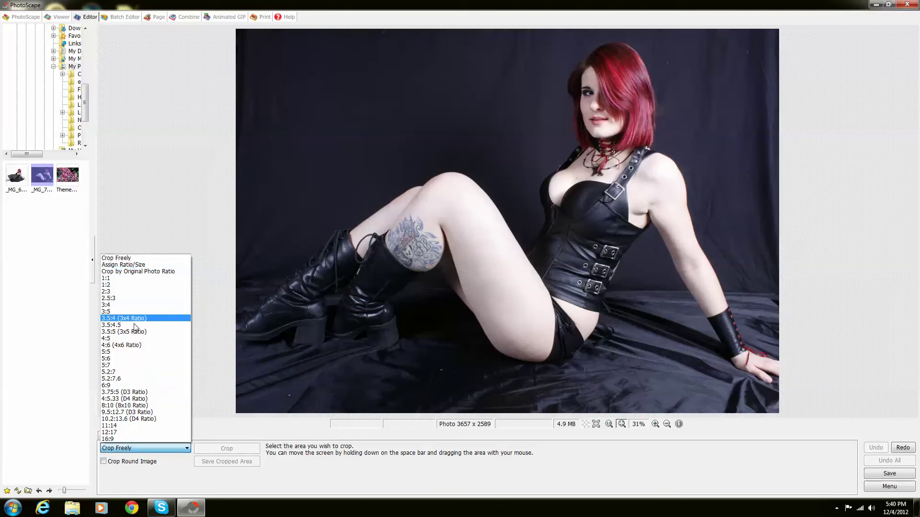
{"action": "left_click", "coordinate": [118, 291]}
{"action": "left_click_drag", "start_coordinate": [338, 71], "coordinate": [392, 106]}
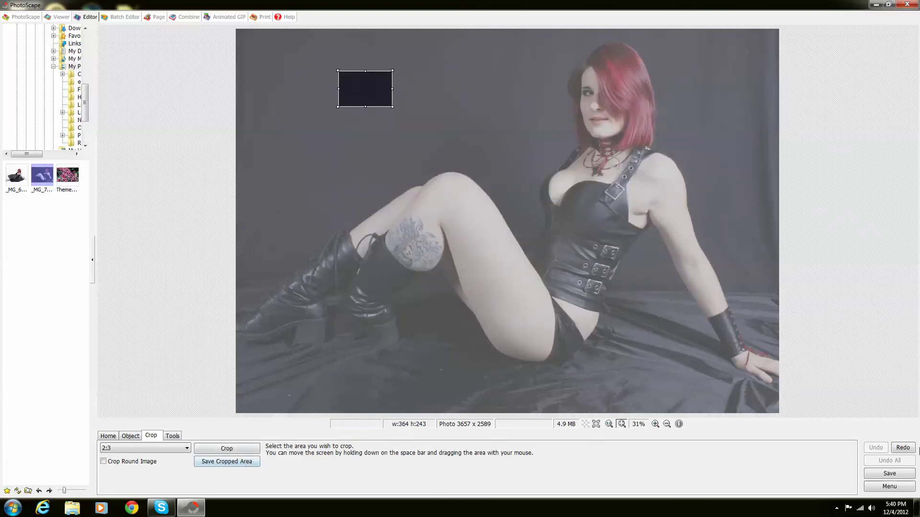
{"action": "left_click", "coordinate": [239, 449]}
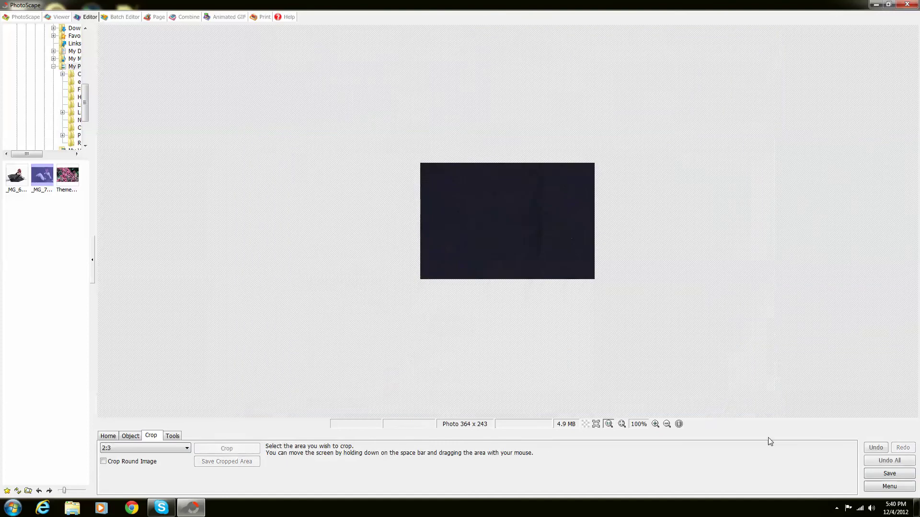
{"action": "left_click", "coordinate": [880, 460]}
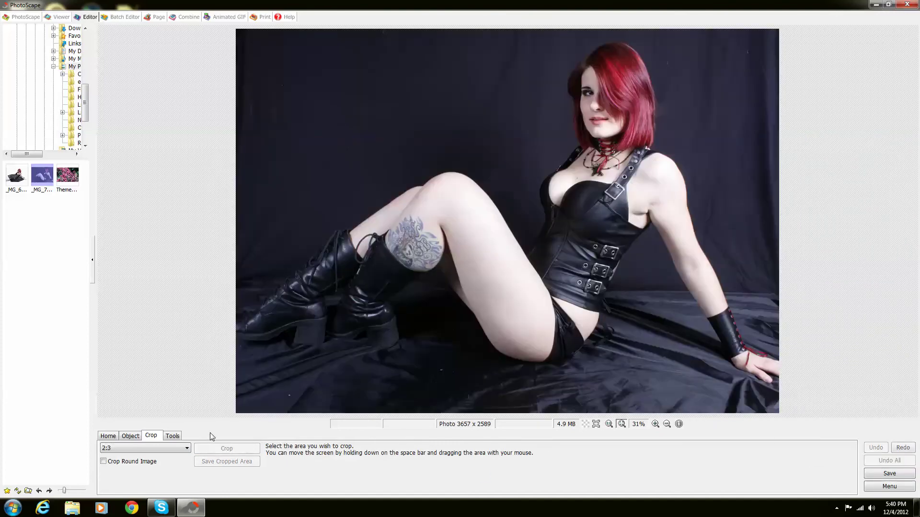
Crop a 16:9 area around the figure to 3038 x 1709, then revert to the full photo
{"action": "left_click", "coordinate": [179, 450]}
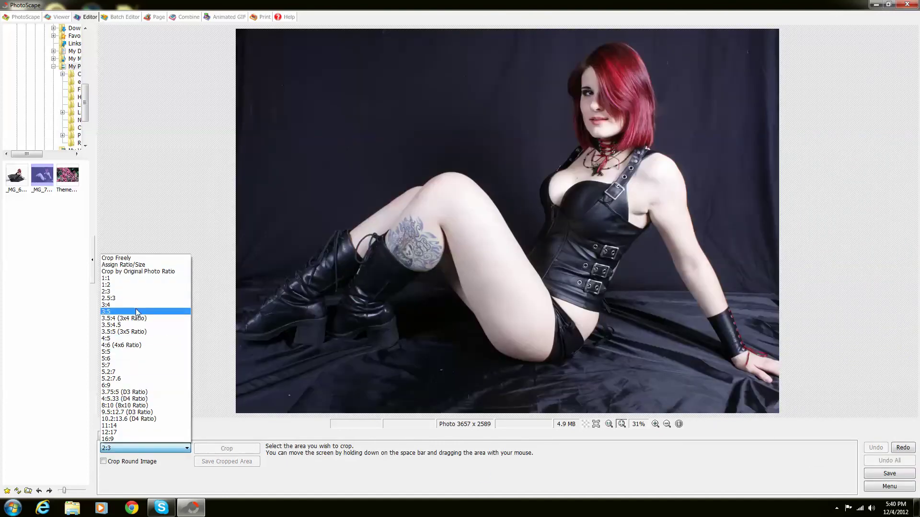
{"action": "left_click", "coordinate": [132, 439]}
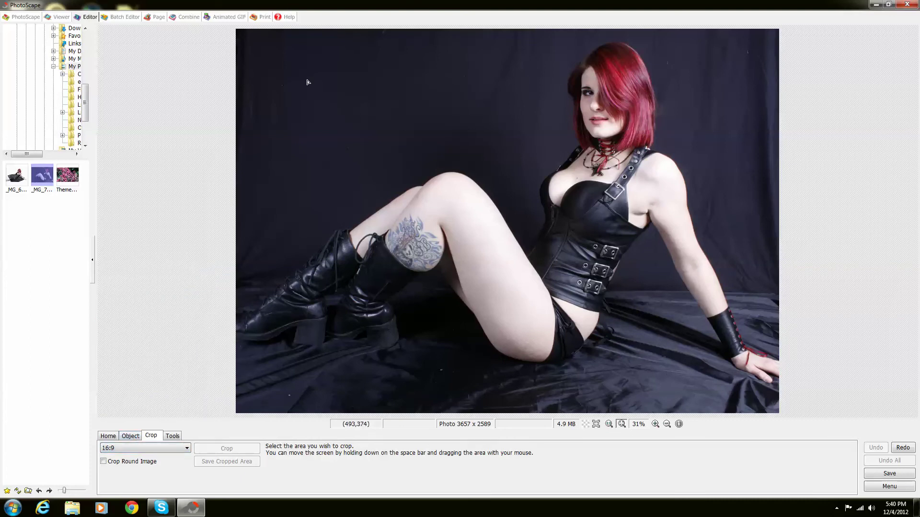
{"action": "left_click_drag", "start_coordinate": [281, 67], "coordinate": [735, 230]}
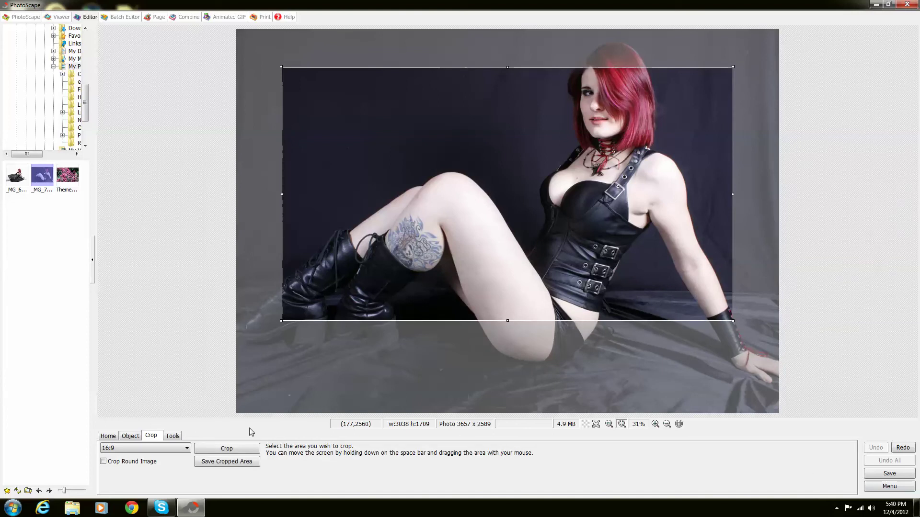
{"action": "left_click", "coordinate": [243, 450]}
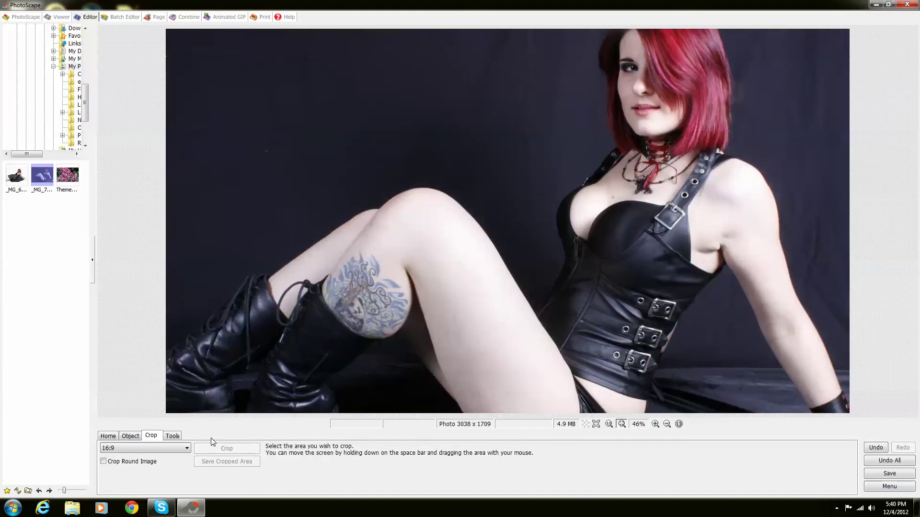
{"action": "left_click", "coordinate": [878, 462]}
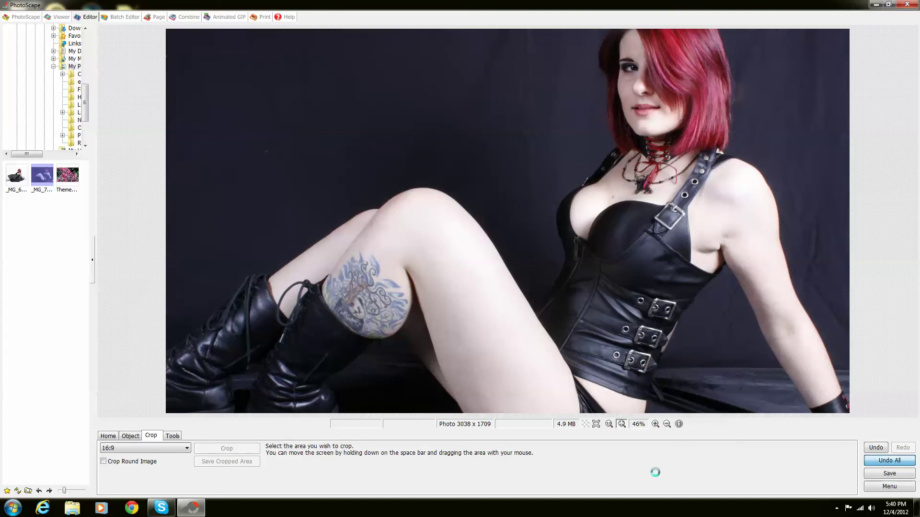
{"action": "left_click", "coordinate": [146, 448]}
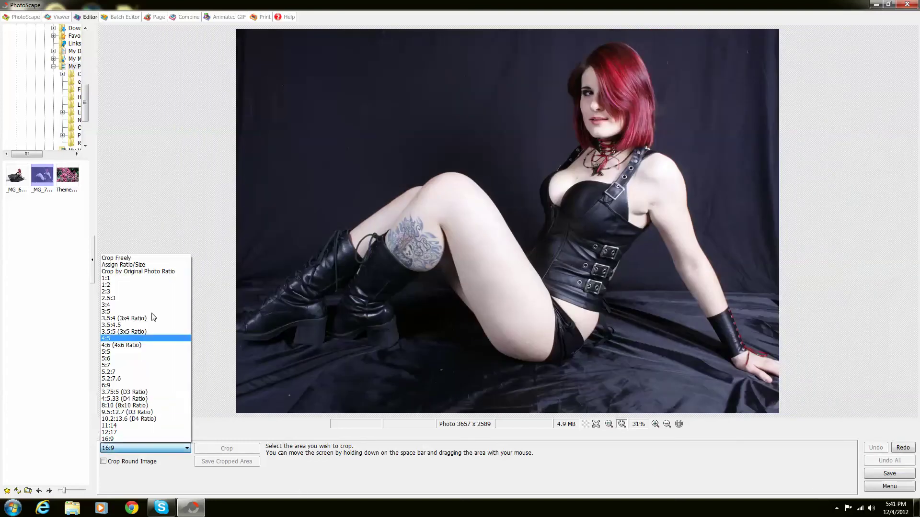
Switch to Crop Freely and draw a crop box framing the seated figure
{"action": "left_click", "coordinate": [118, 257]}
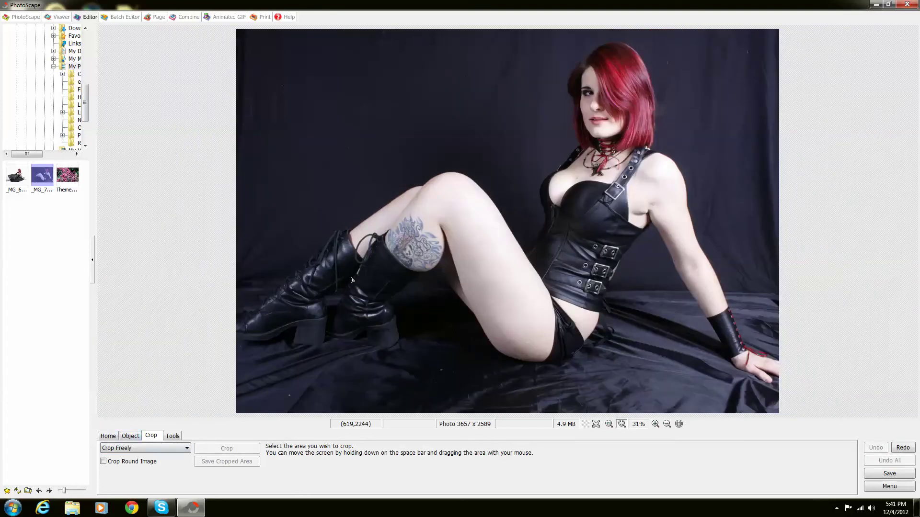
{"action": "left_click_drag", "start_coordinate": [258, 43], "coordinate": [438, 238]}
{"action": "left_click_drag", "start_coordinate": [472, 270], "coordinate": [686, 366]}
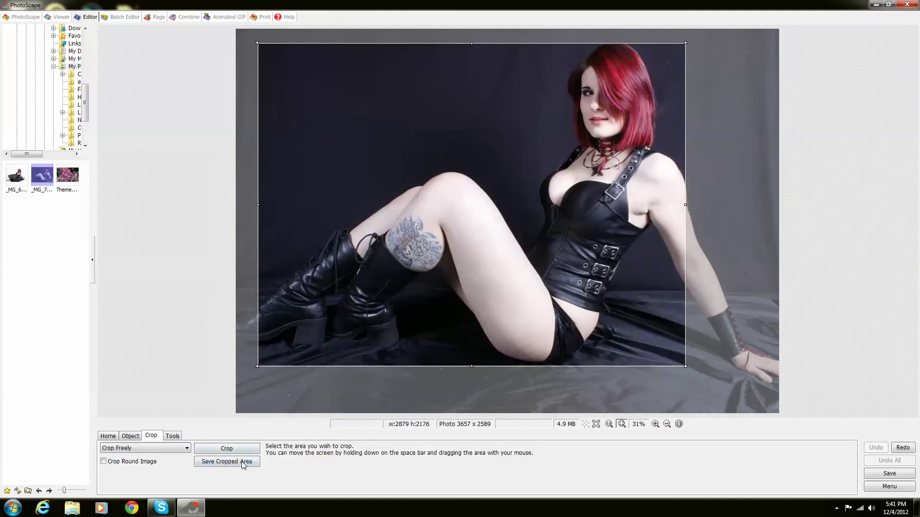
Cancel Save Cropped Area, apply the 2879 x 2176 free crop, then undo it
{"action": "left_click", "coordinate": [242, 465]}
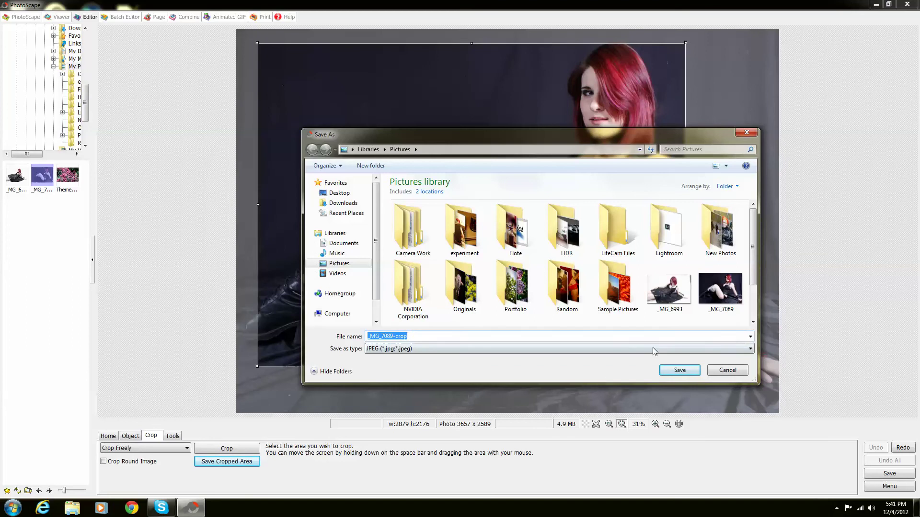
{"action": "left_click", "coordinate": [723, 373]}
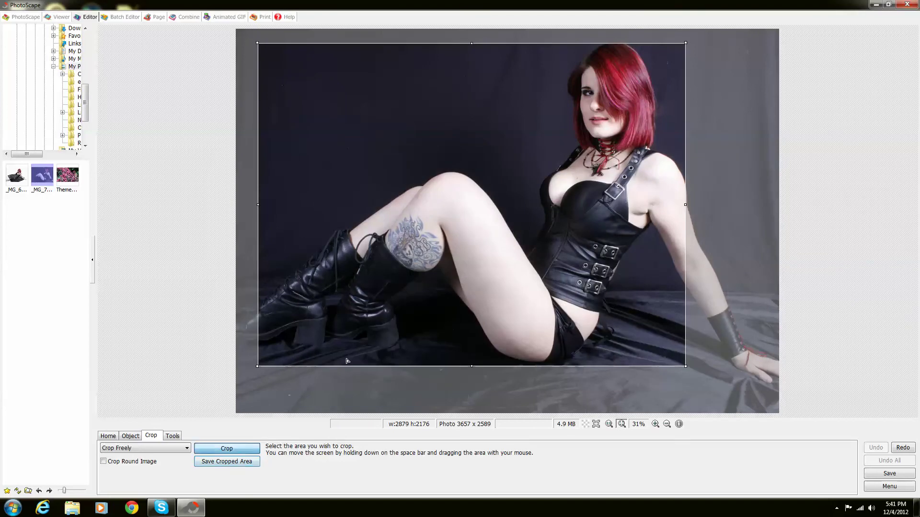
{"action": "left_click", "coordinate": [239, 448]}
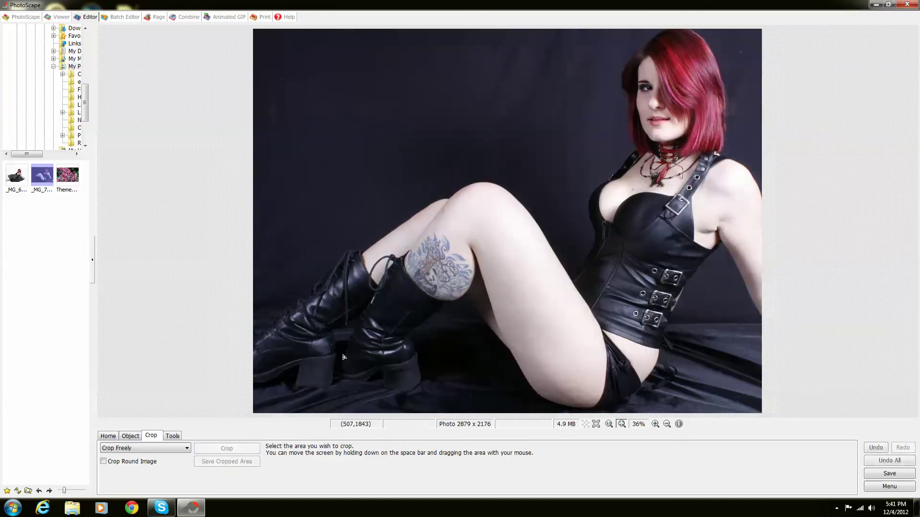
{"action": "left_click", "coordinate": [881, 461]}
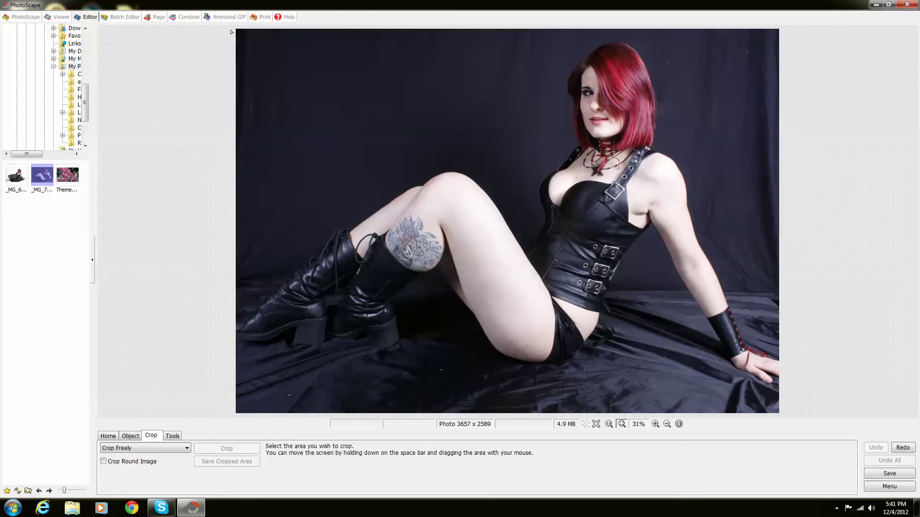
Mark a full-width crop band and move and resize it down over the torso
{"action": "left_click_drag", "start_coordinate": [232, 30], "coordinate": [801, 116]}
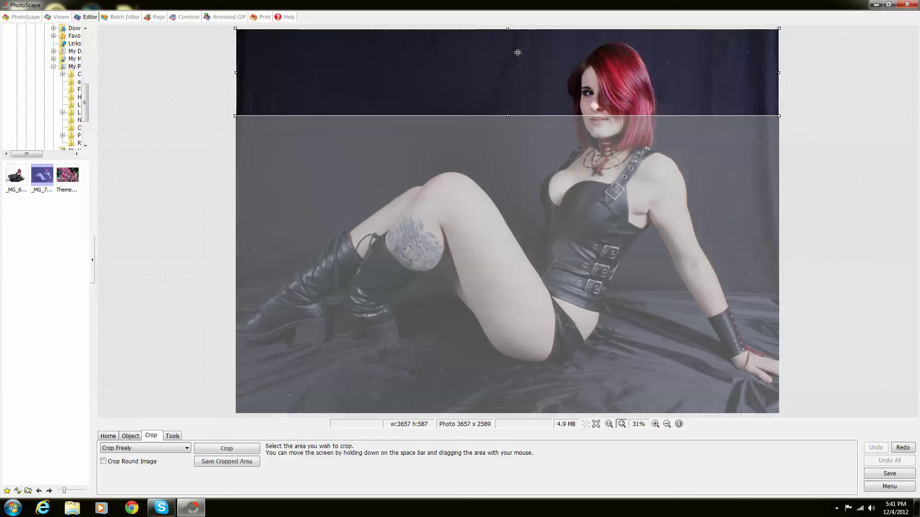
{"action": "left_click_drag", "start_coordinate": [441, 66], "coordinate": [444, 166]}
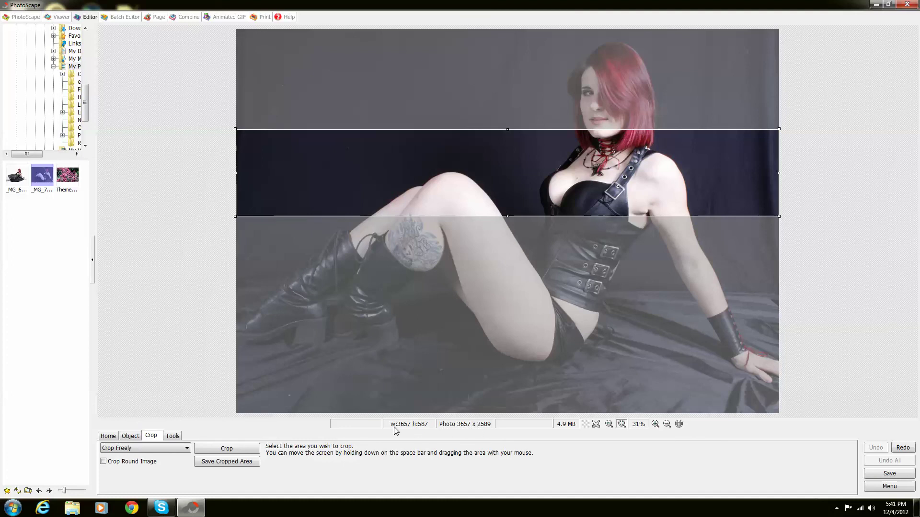
{"action": "left_click_drag", "start_coordinate": [478, 175], "coordinate": [479, 231]}
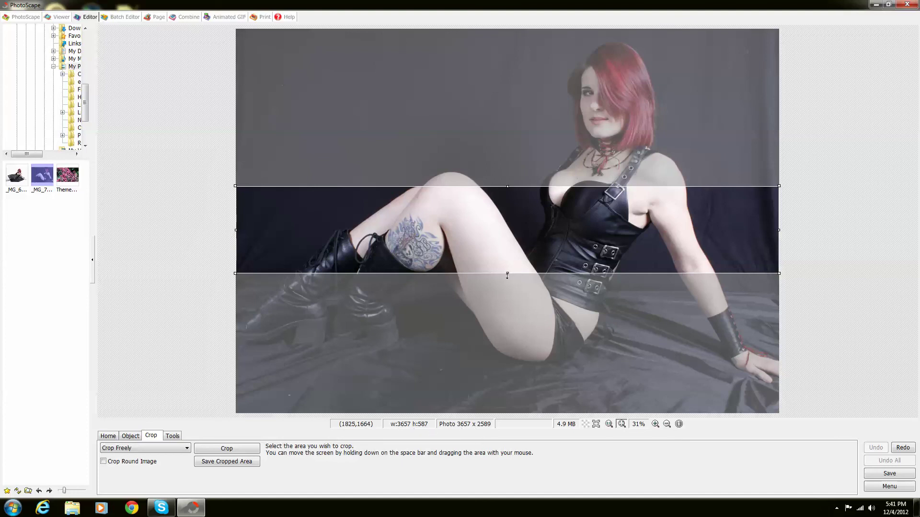
{"action": "left_click_drag", "start_coordinate": [507, 276], "coordinate": [508, 303]}
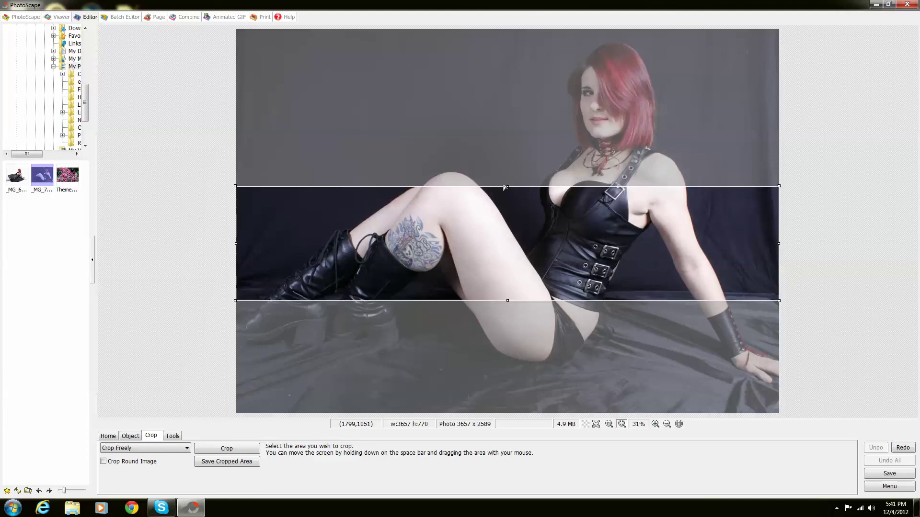
{"action": "left_click_drag", "start_coordinate": [507, 186], "coordinate": [507, 151]}
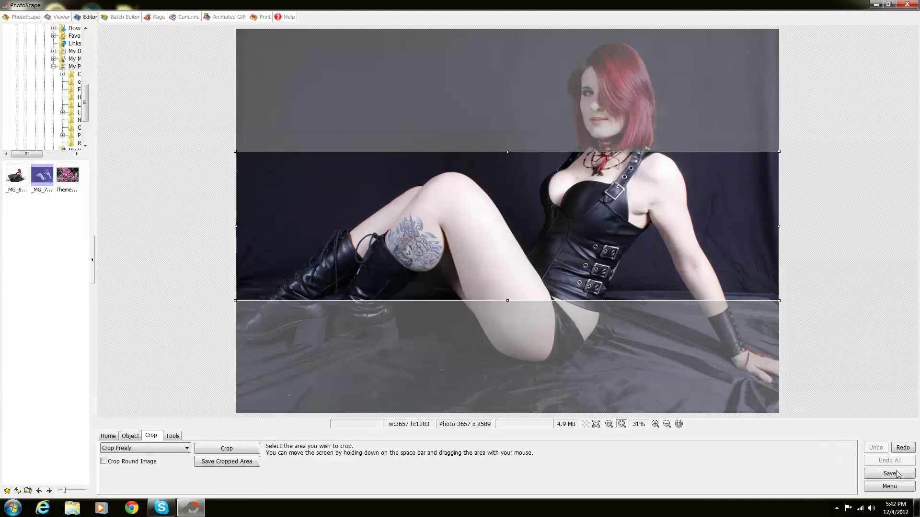
Crop to the 3657 x 1003 band, restore the original with Undo All, and close PhotoScape
{"action": "left_click", "coordinate": [248, 450]}
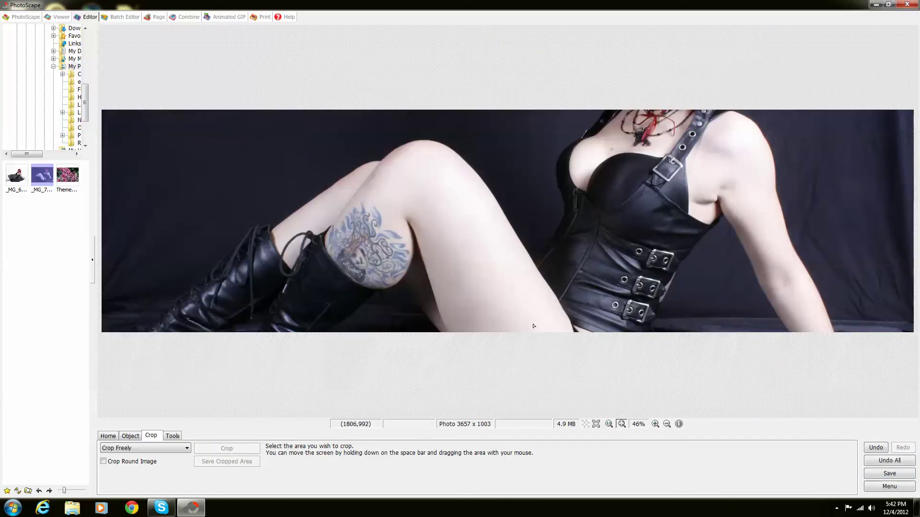
{"action": "left_click", "coordinate": [885, 460]}
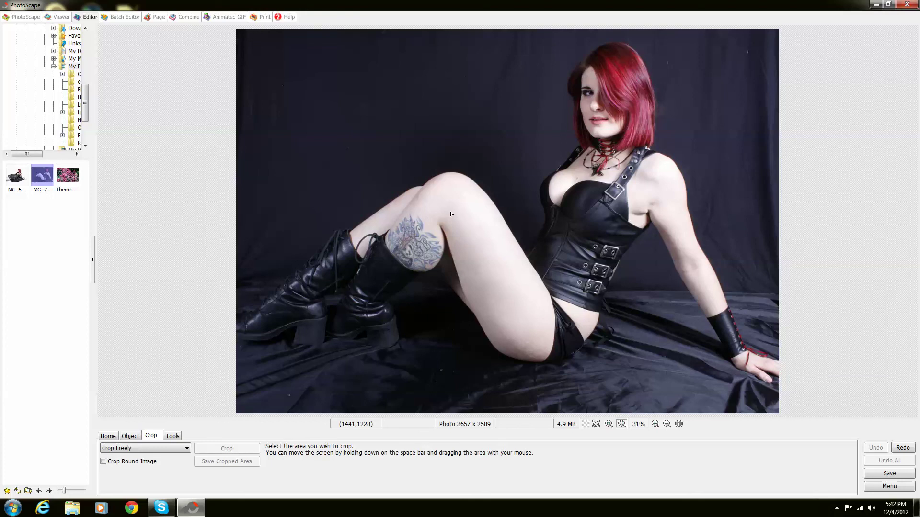
{"action": "left_click", "coordinate": [901, 5]}
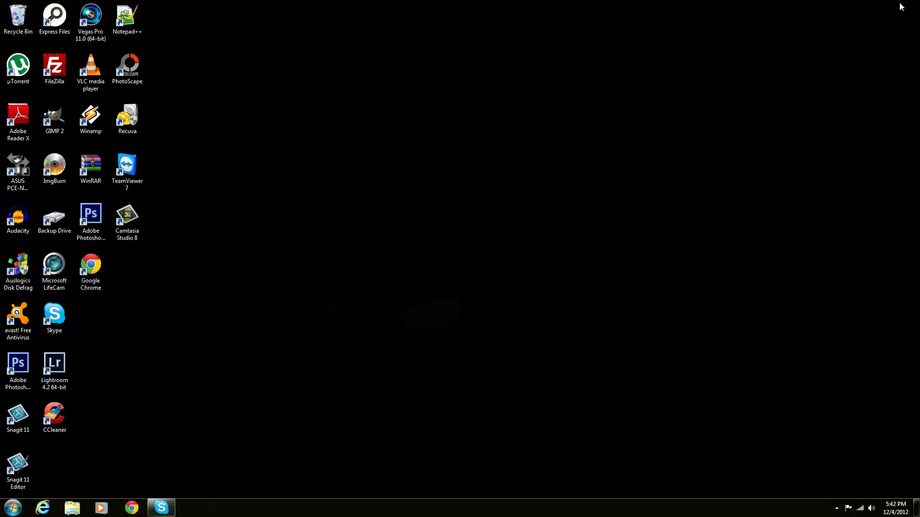